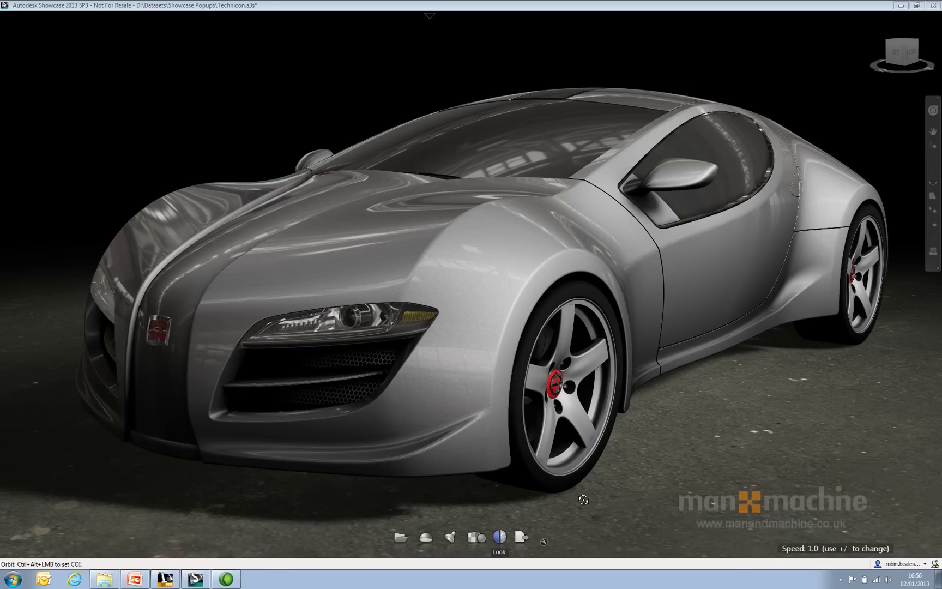
Switch from the Showcase car scene to the Inventor assembly Part1.iam from the taskbar
click(165, 578)
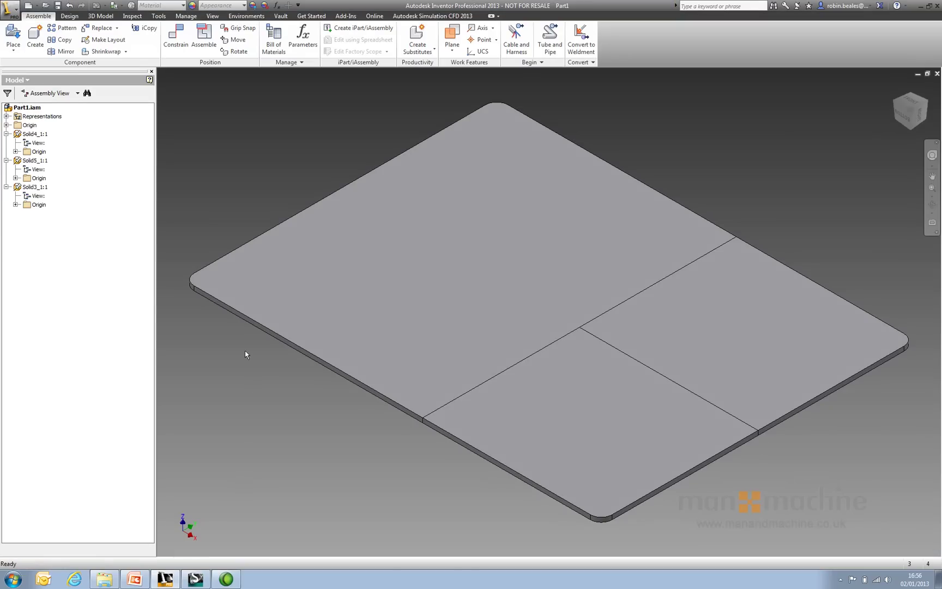
click(490, 188)
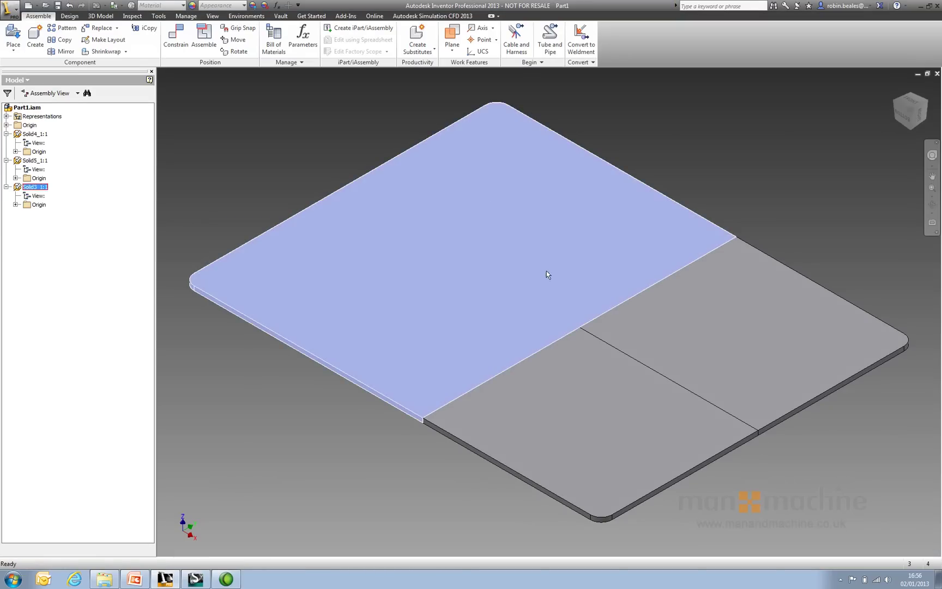
click(749, 322)
click(604, 404)
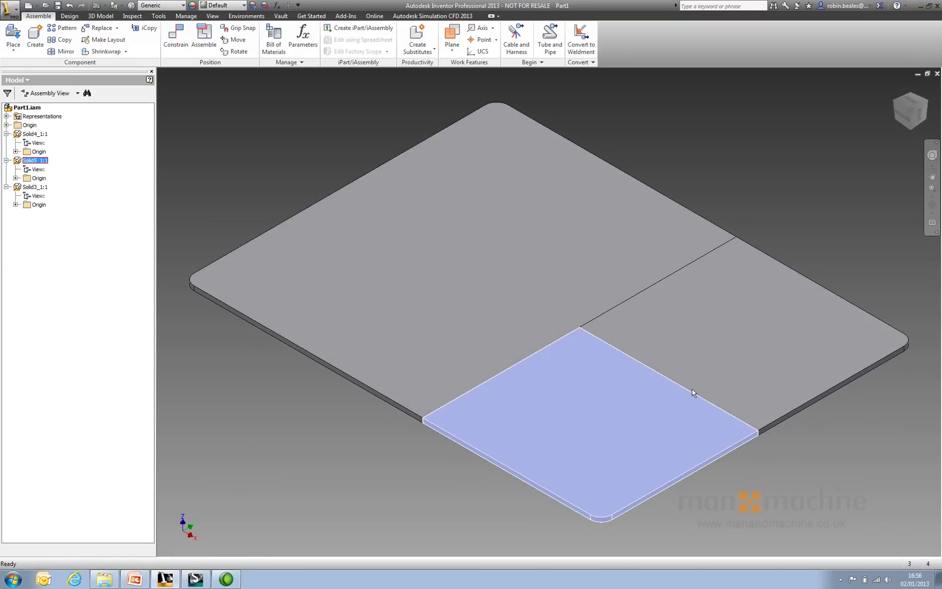
click(708, 352)
click(526, 255)
click(378, 462)
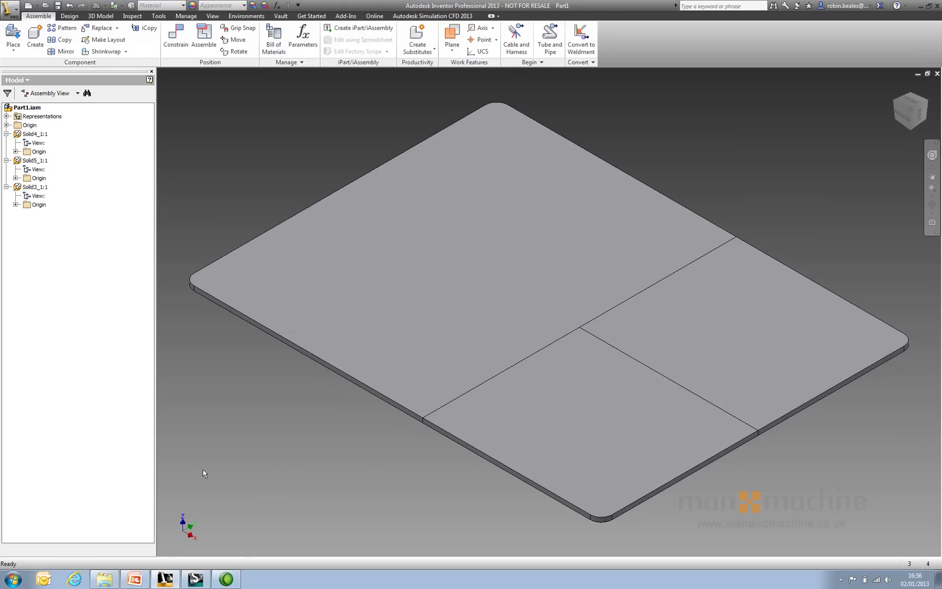
Show the 'Technicon Alloy Wheel Selection' slide, point out its three wheel pictures, then minimize PowerPoint
click(134, 579)
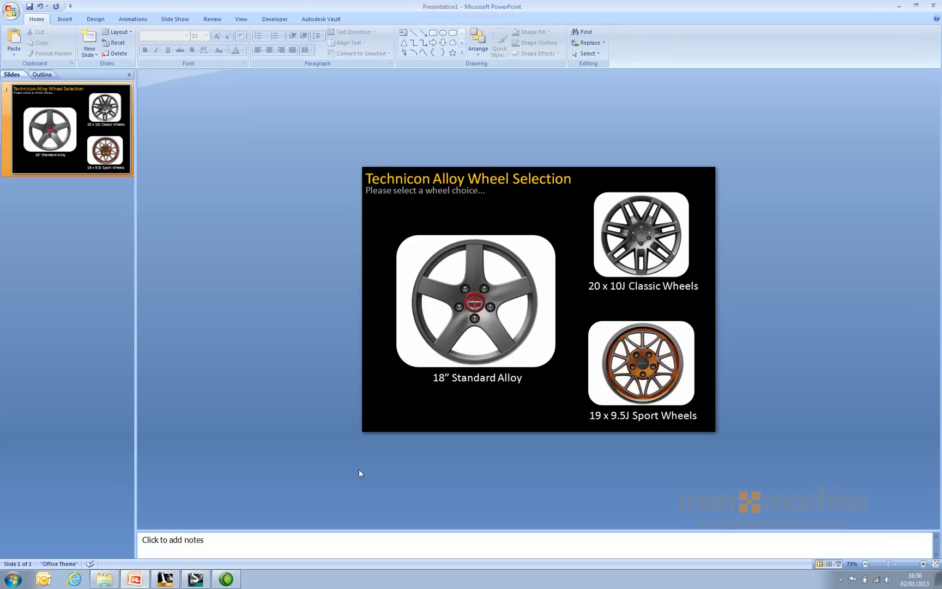
click(491, 281)
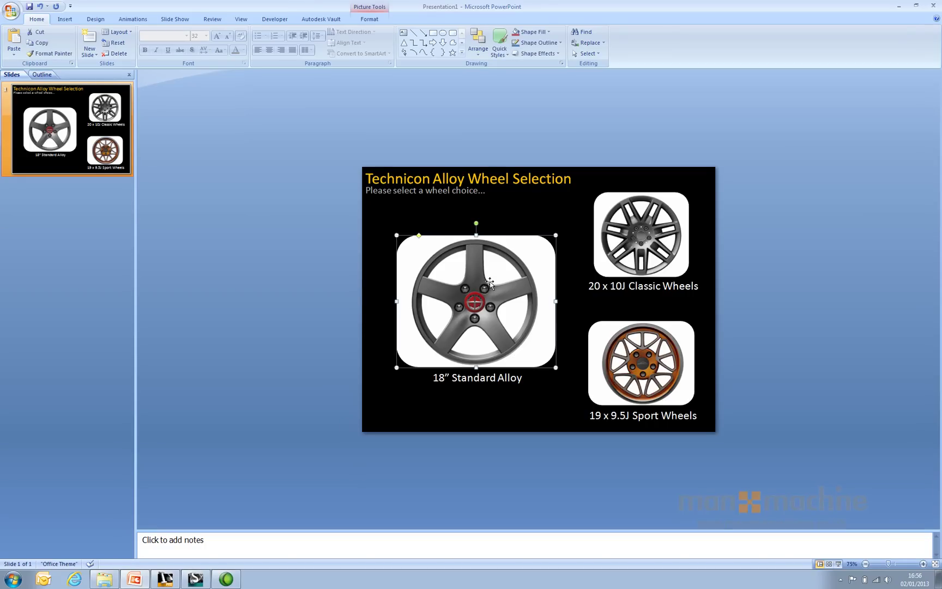
click(641, 231)
click(652, 366)
click(745, 308)
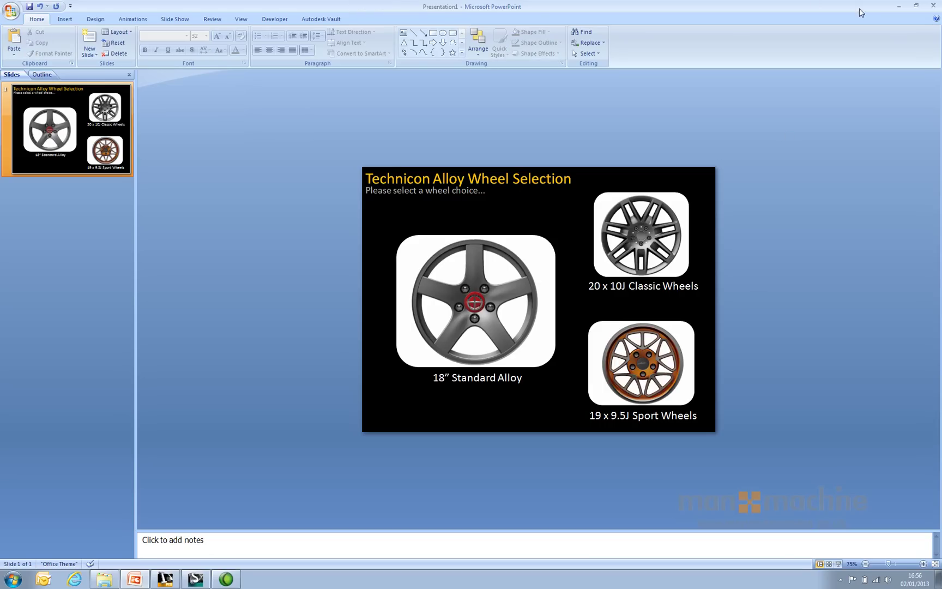
click(900, 7)
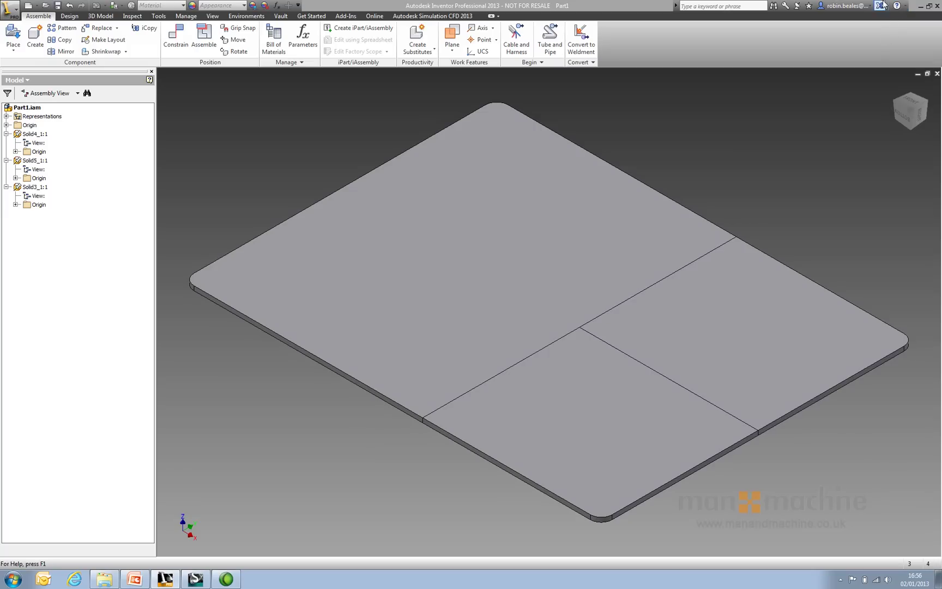
click(921, 7)
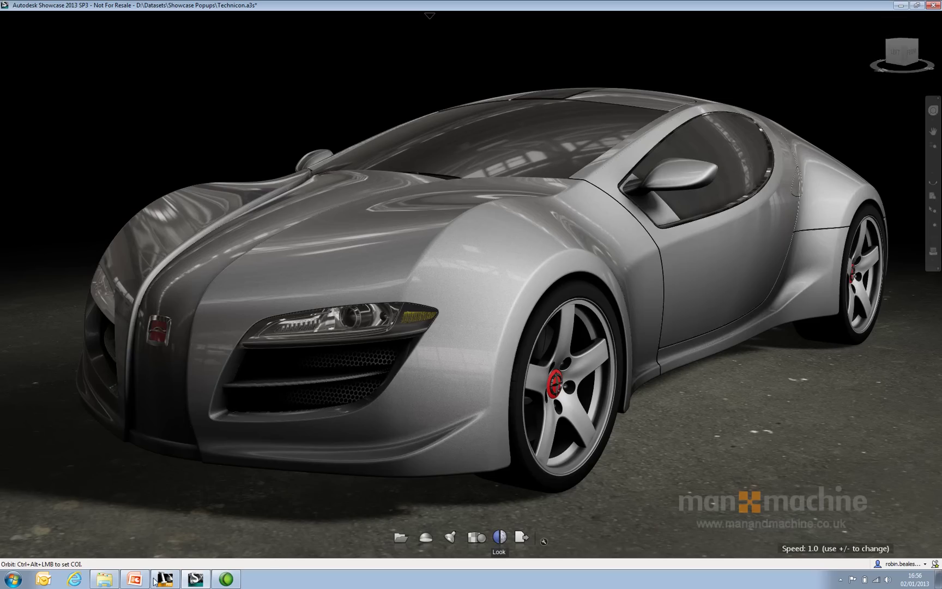
click(98, 582)
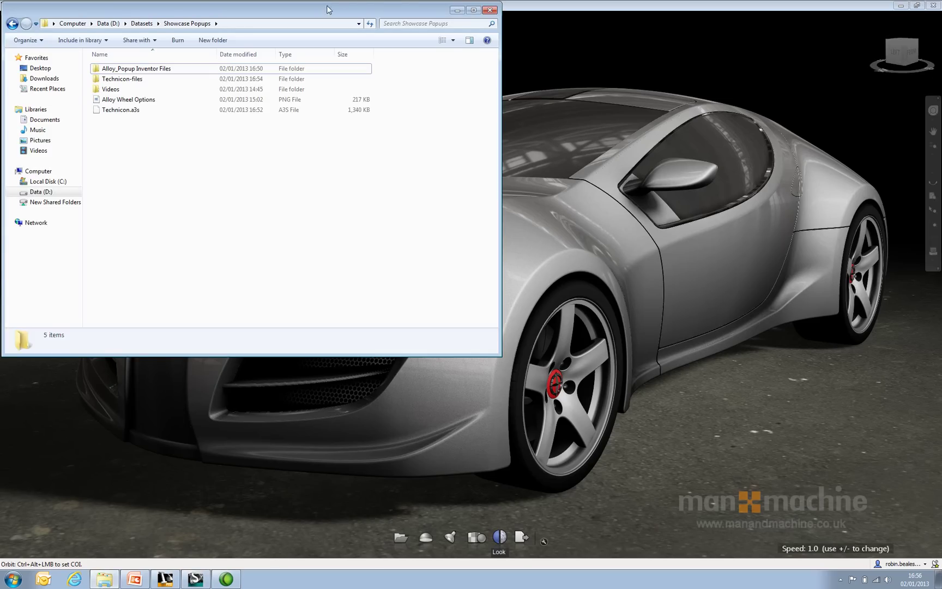
key(ctrl+n)
drag(445, 68, 507, 94)
click(308, 180)
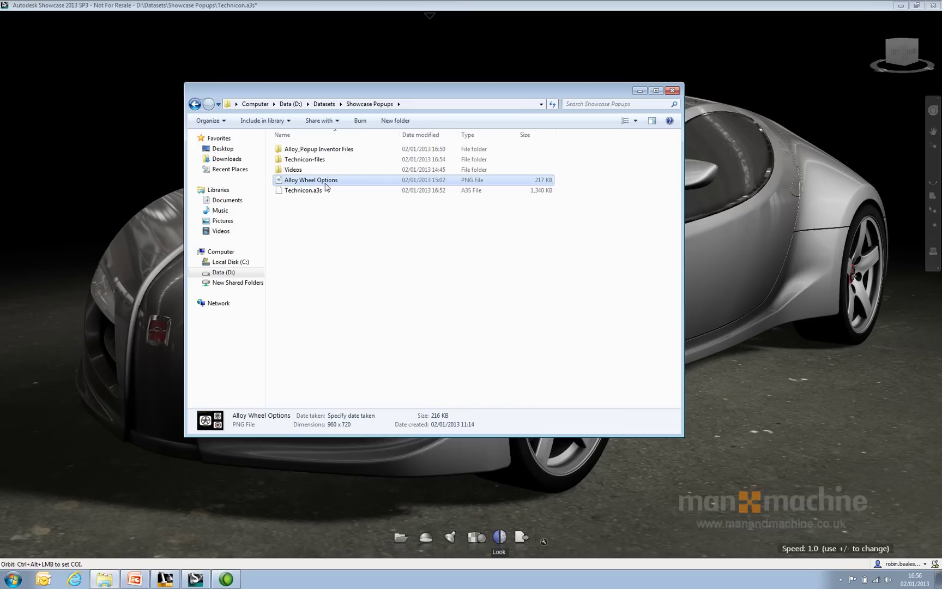
click(307, 190)
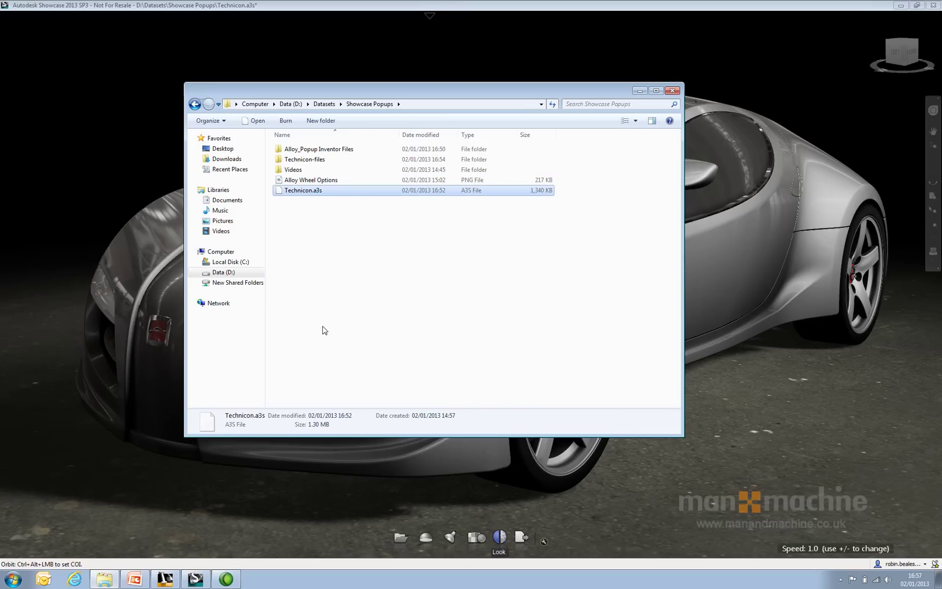
click(319, 160)
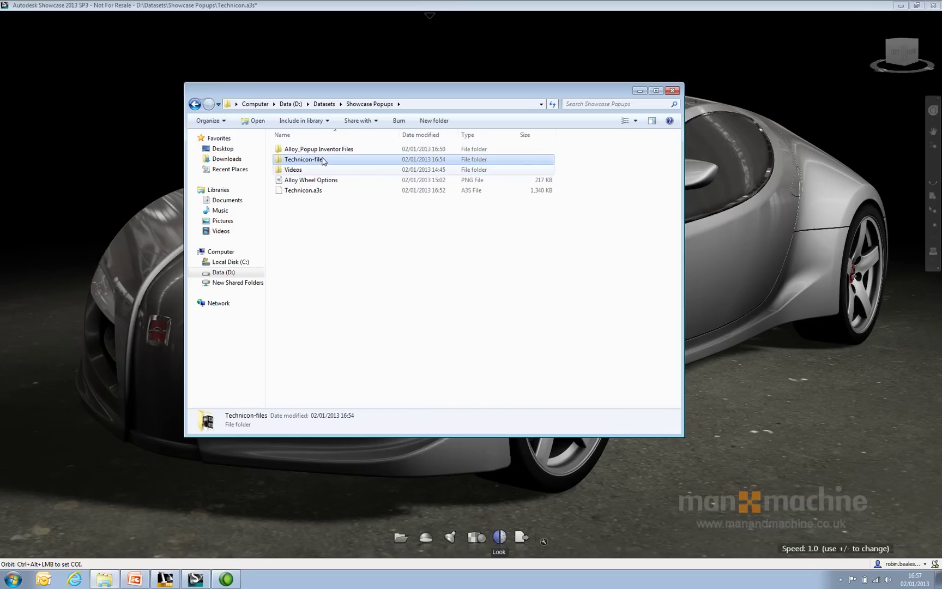
click(325, 150)
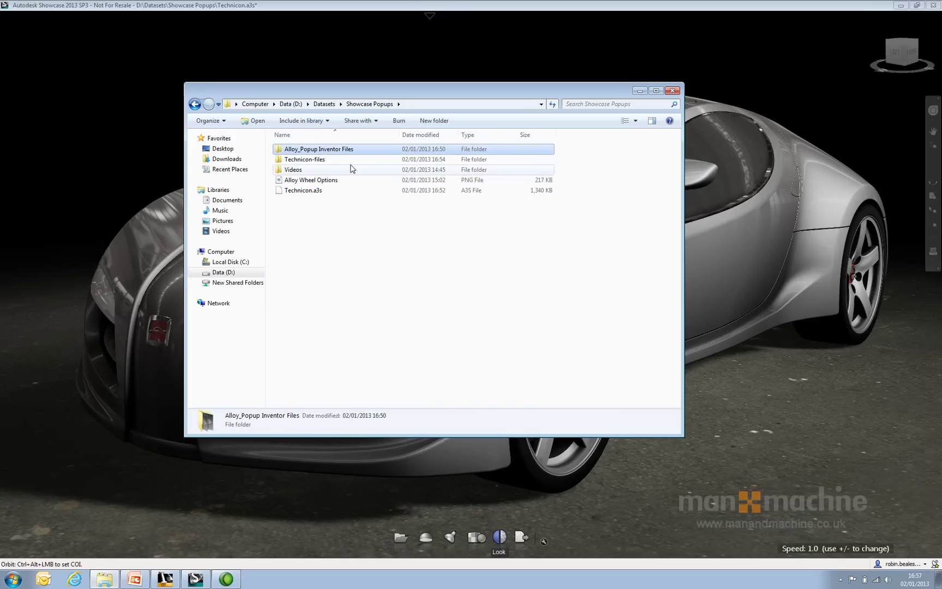
click(434, 8)
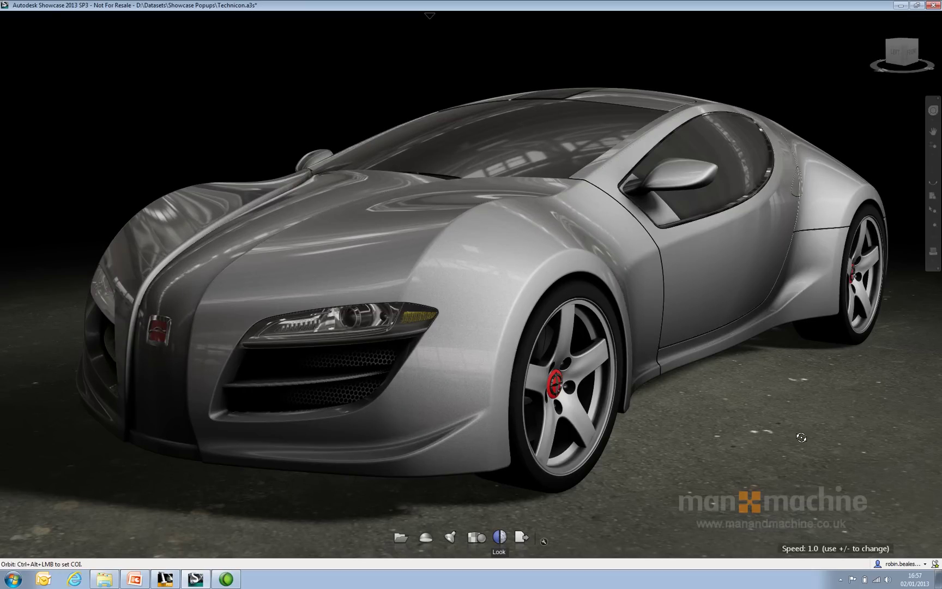
Toggle Presentation Mode off and back on with the Escape key
key(Escape)
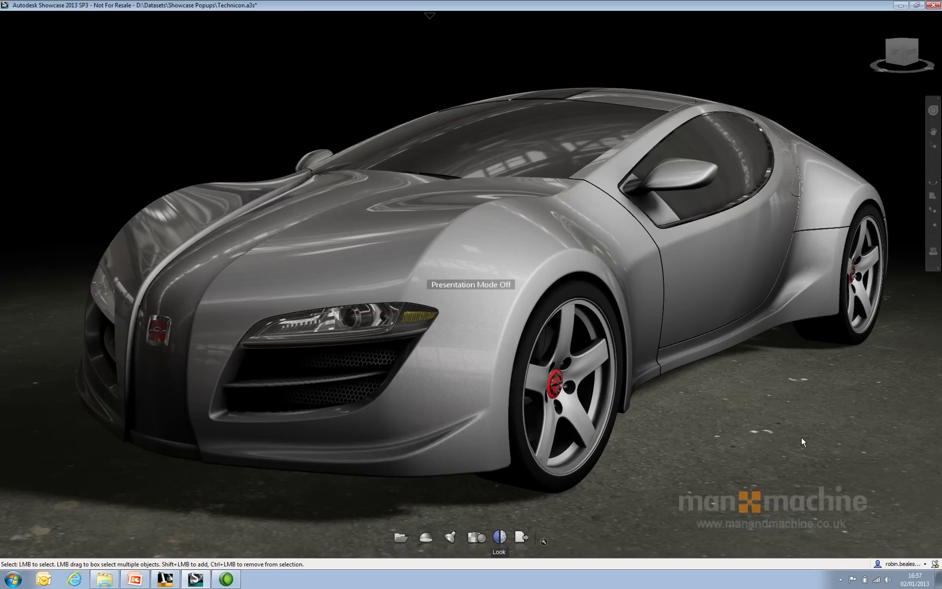
key(Escape)
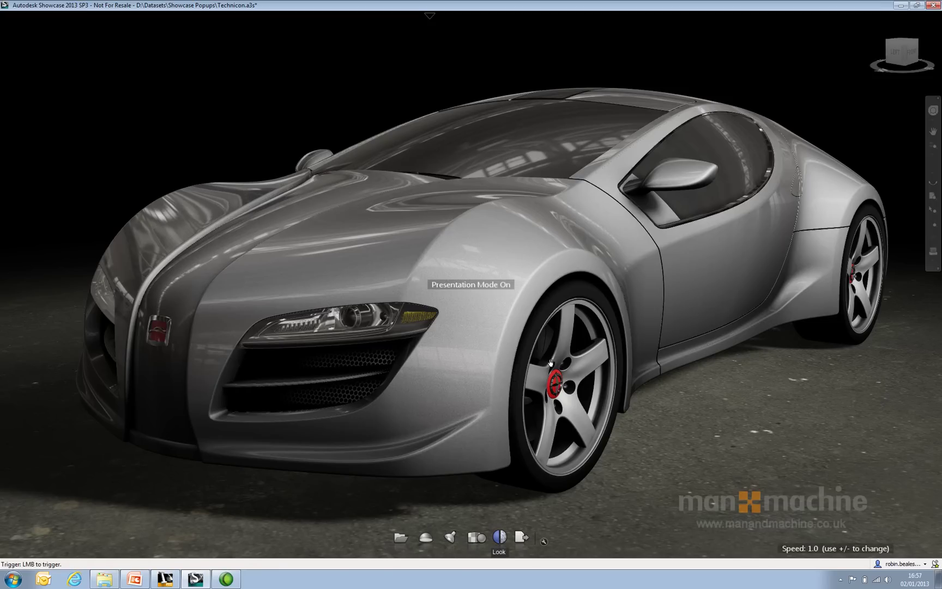
Open the wheel pop-up from the front wheel, fit the 20 x 10J Classic Wheels, and close it
click(588, 372)
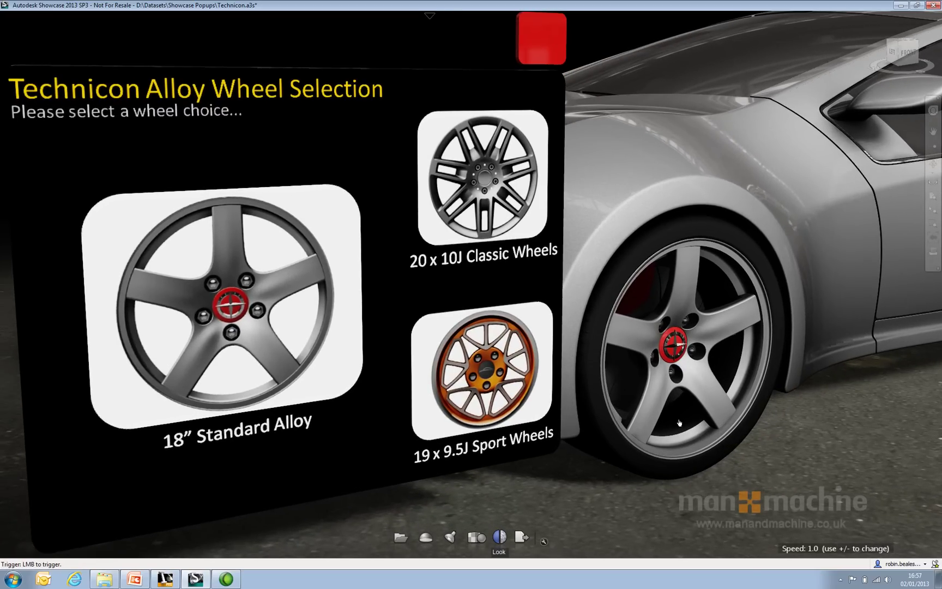
click(519, 187)
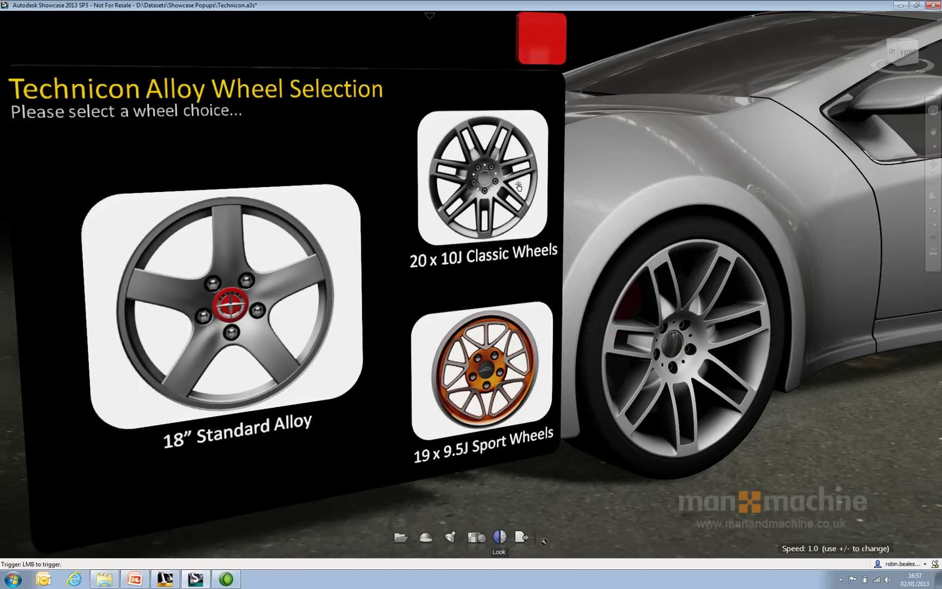
click(528, 30)
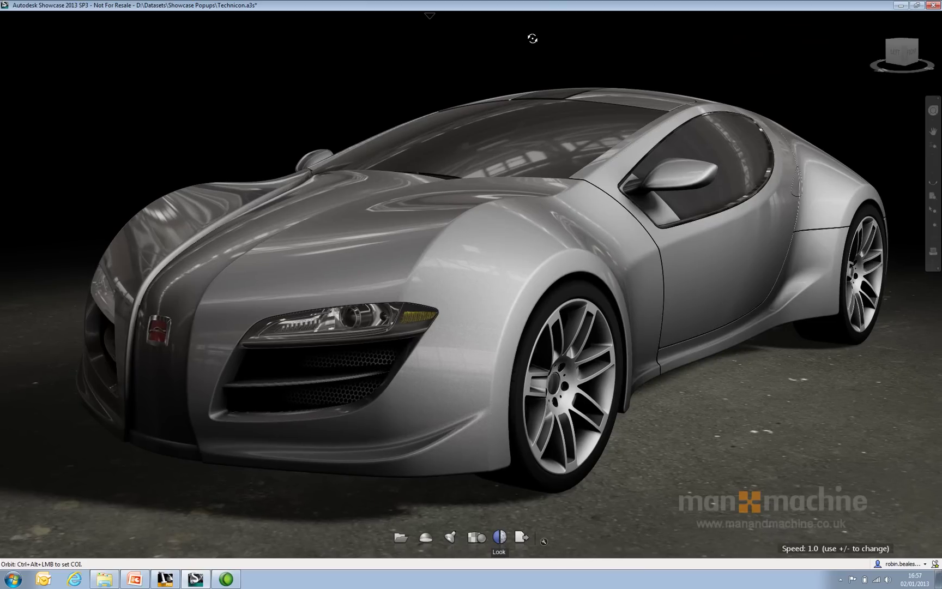
Reopen the pop-up from the rear wheel, try Sport and 18-inch Standard, then finish on Classic and close it
click(861, 268)
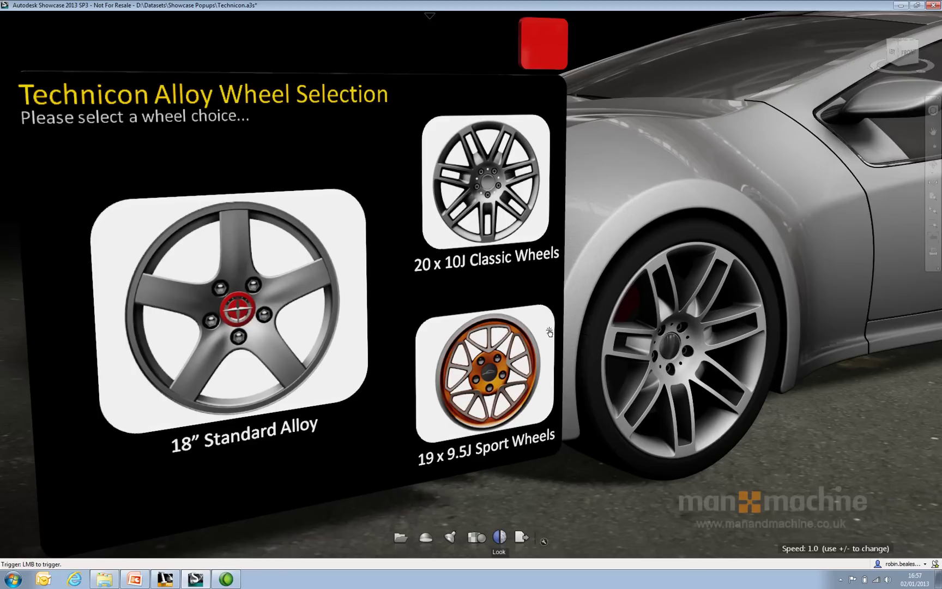
click(487, 368)
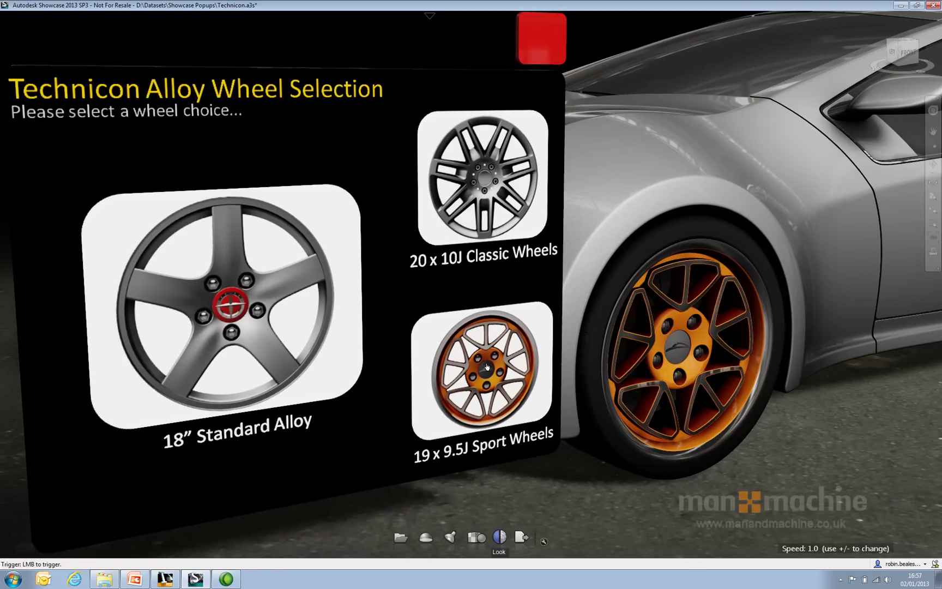
click(300, 317)
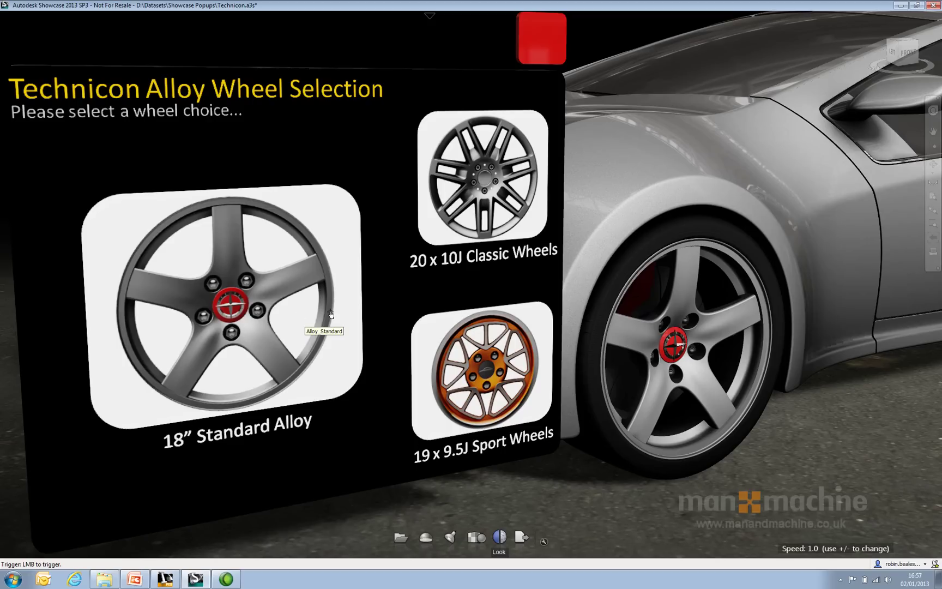
click(500, 163)
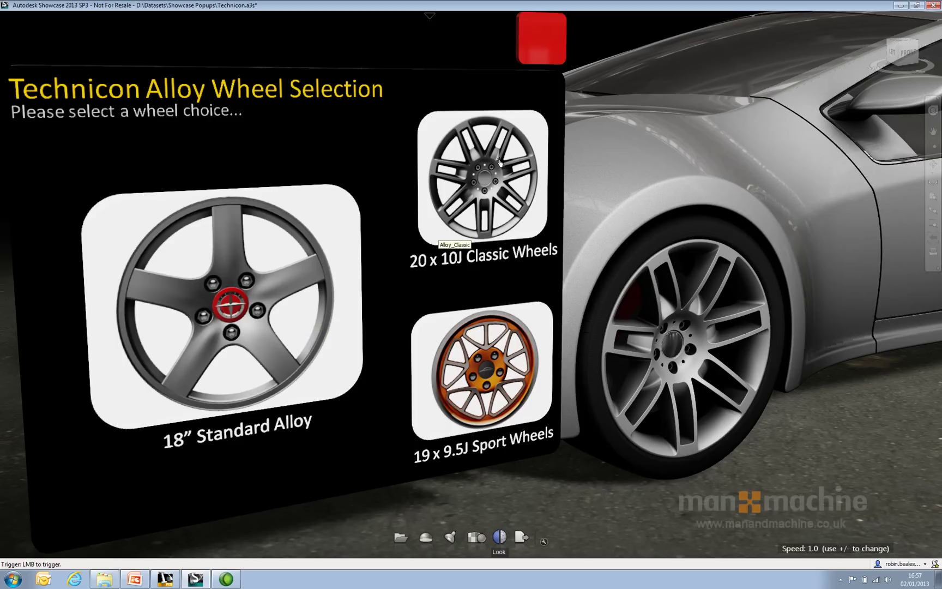
click(544, 42)
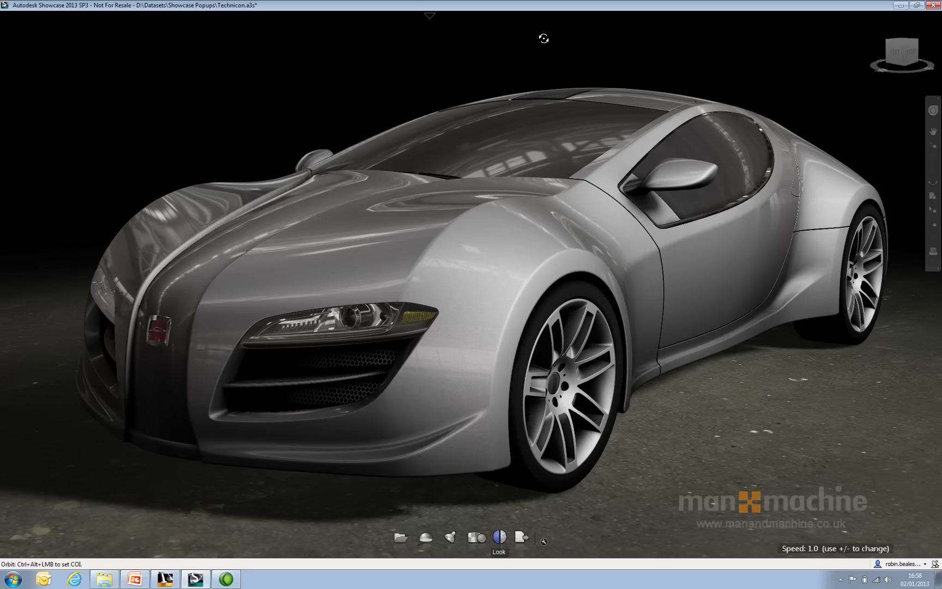
Show the Behaviors and Triggers panels and open the Alloy Wheel Popup Close behavior's options
key(b)
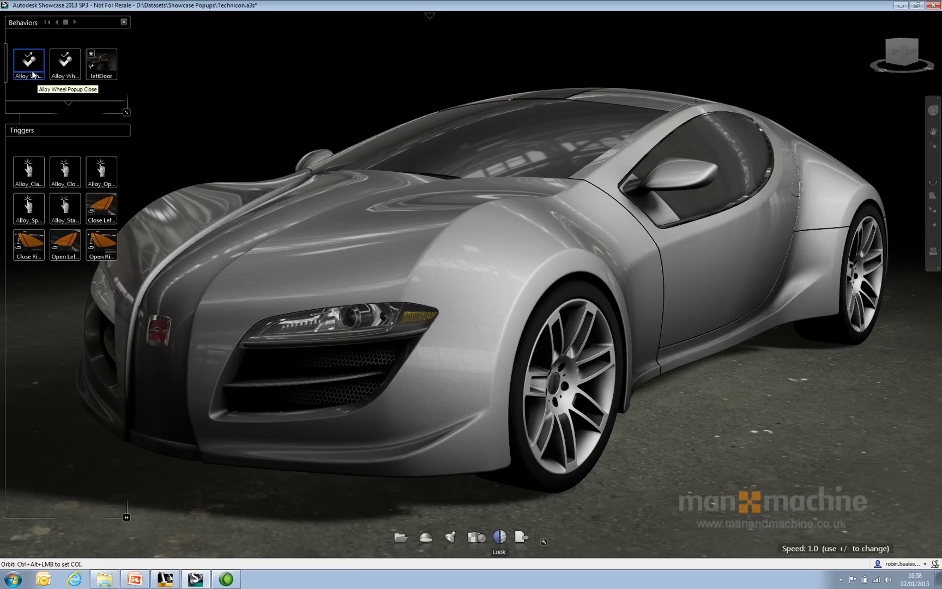
mouse_move(31, 75)
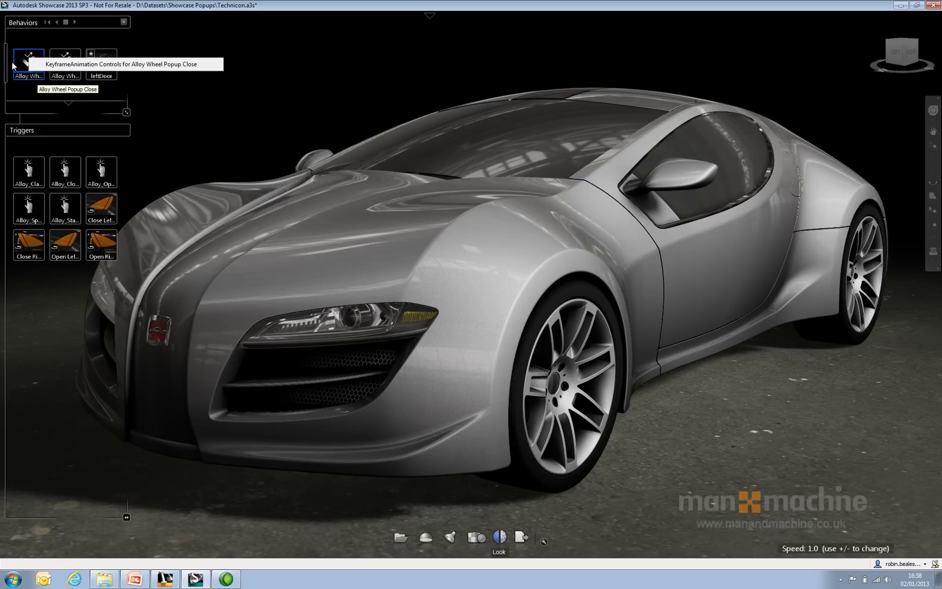
click(28, 64)
right_click(27, 64)
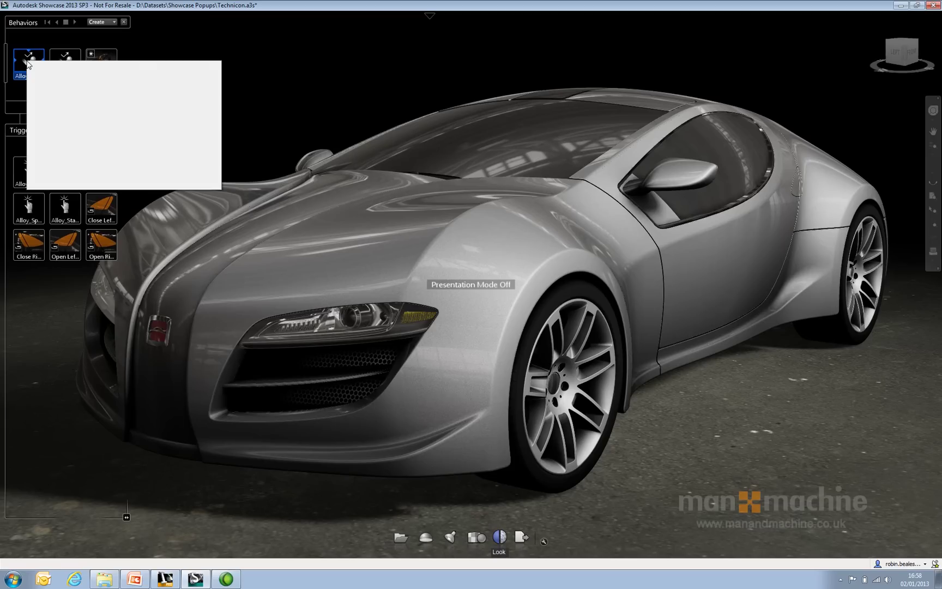
click(55, 183)
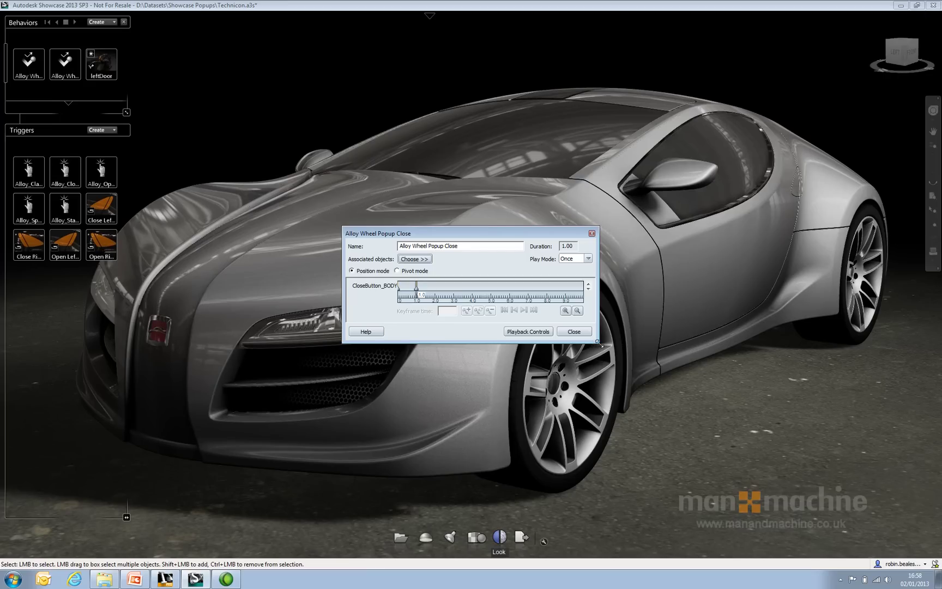
drag(598, 343, 826, 464)
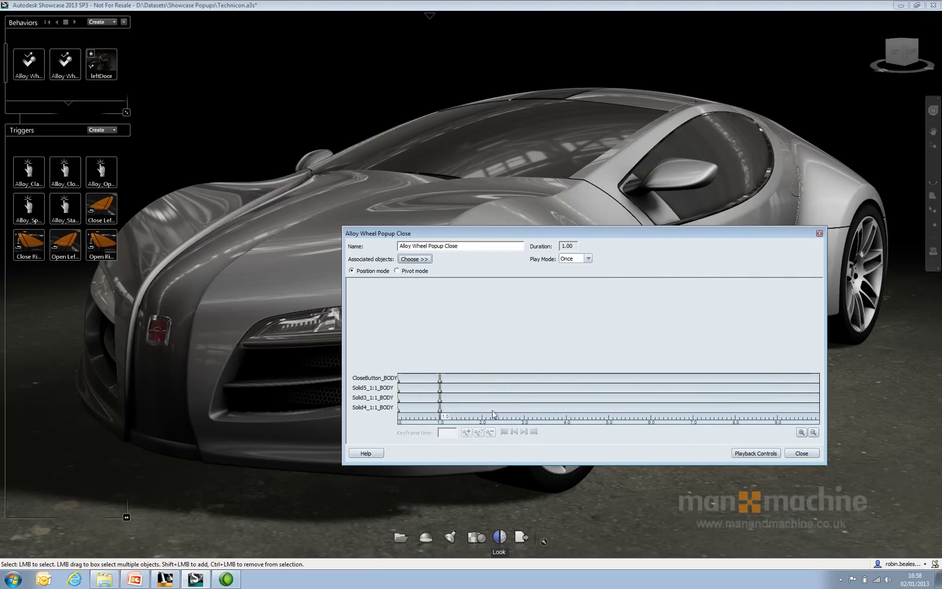
click(800, 454)
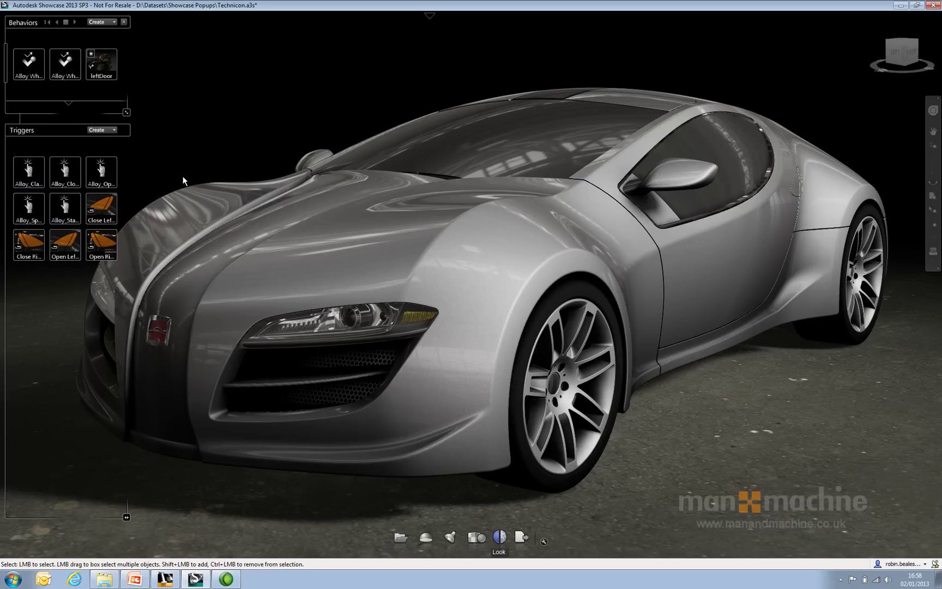
Swap Behaviors for the Storyboard, expand the Alloy Wheel Selection Open slide, then expand Rim Options in Alternative Lineups
click(124, 22)
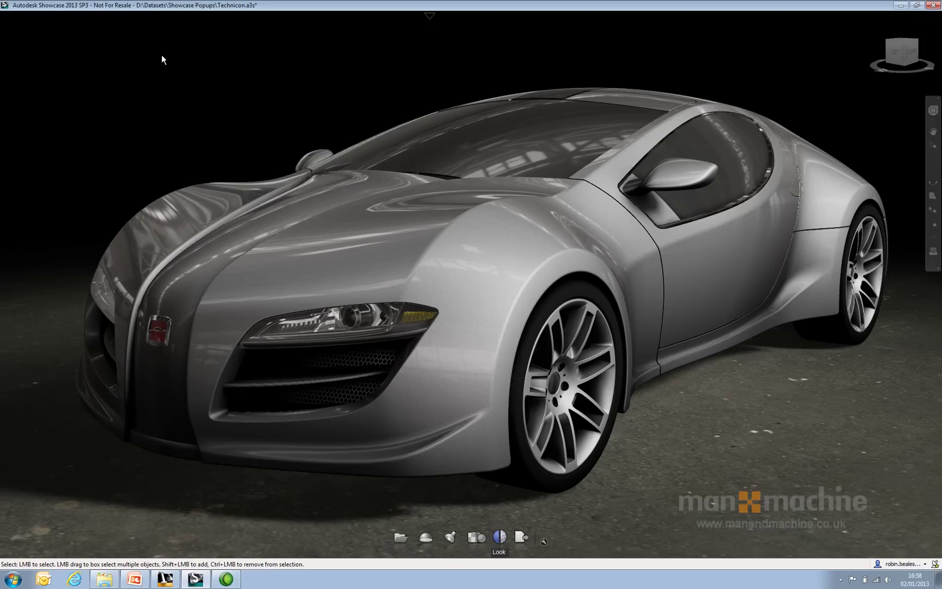
key(shift+s)
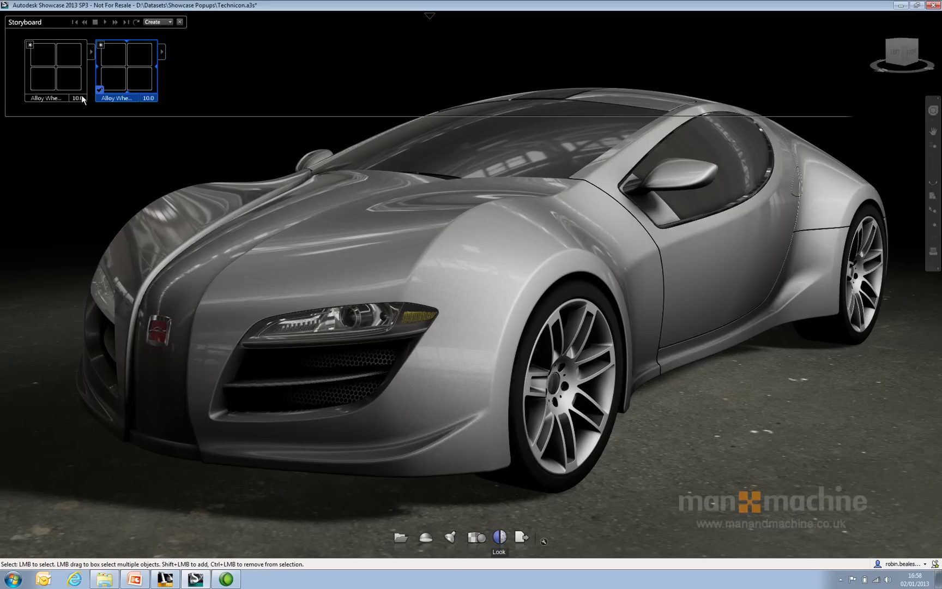
click(38, 61)
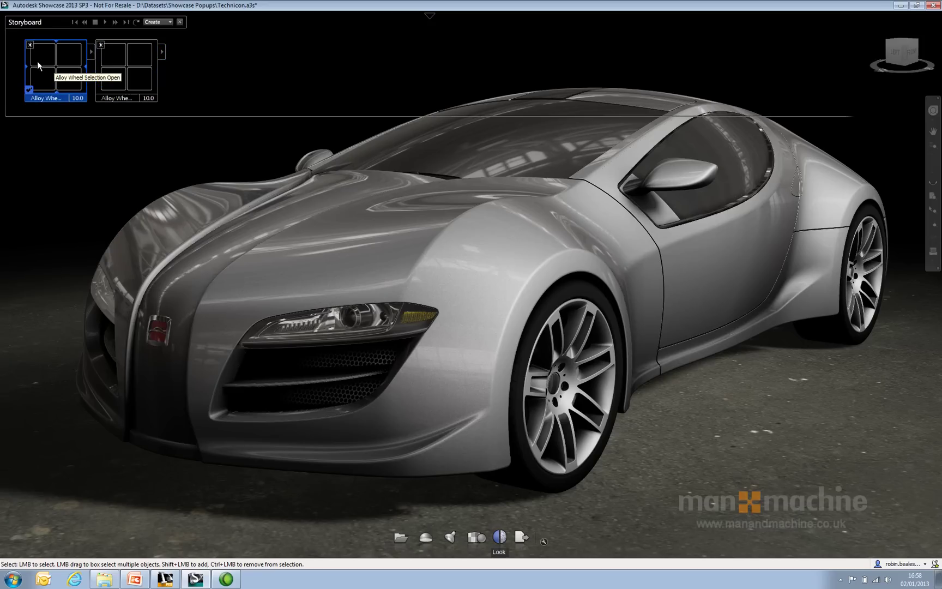
click(90, 52)
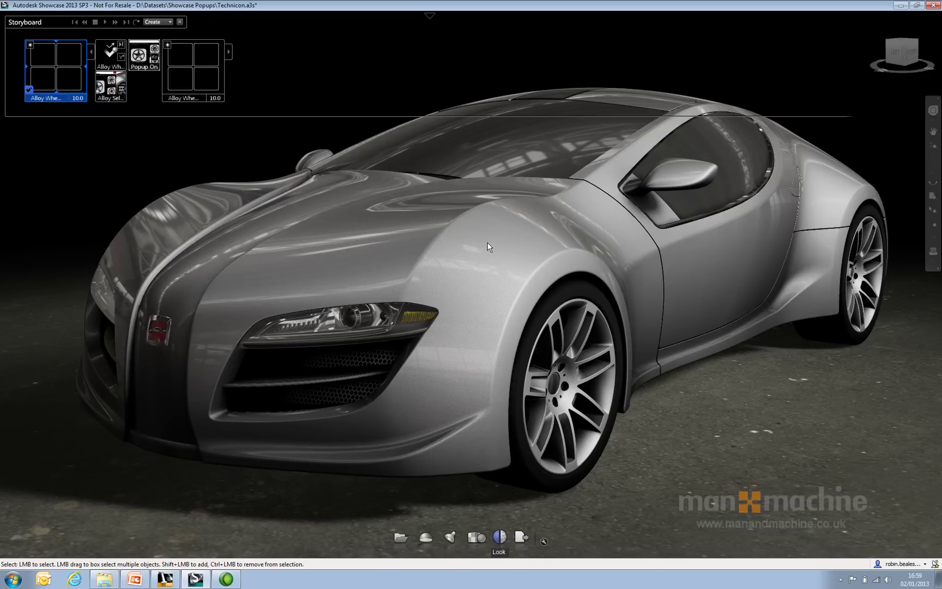
key(a)
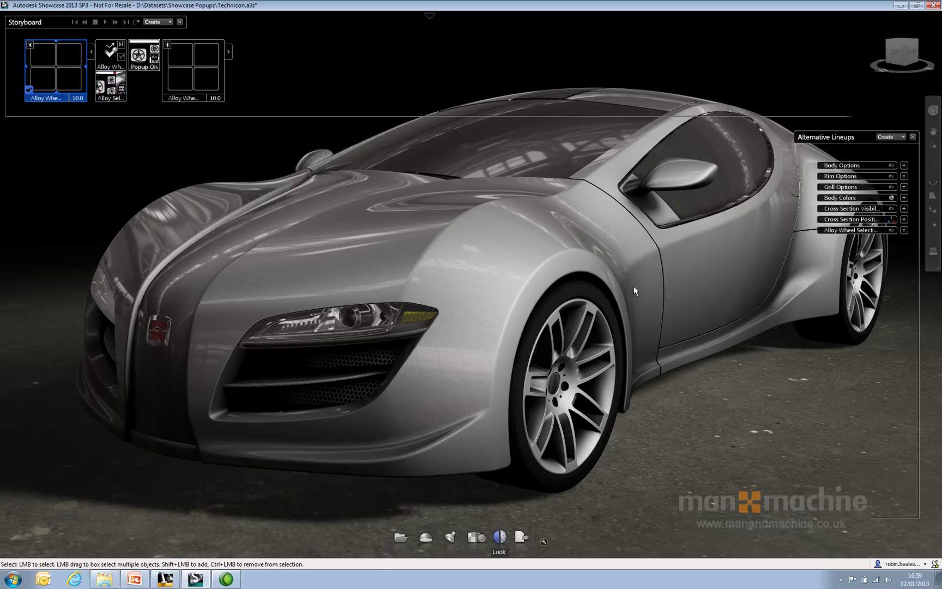
click(905, 176)
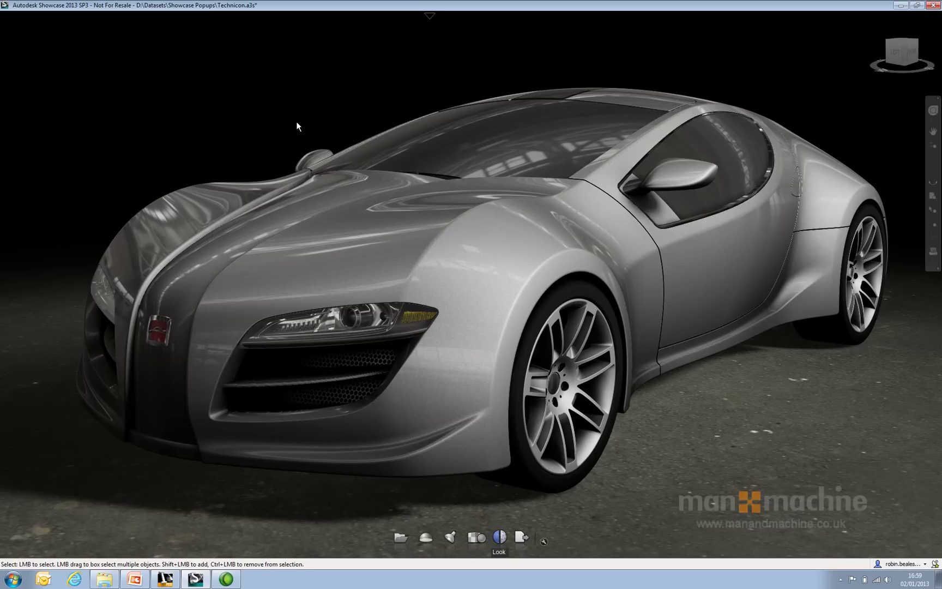
In Presentation Mode, cycle the 18-inch Standard, Sport, then 20 x 10J Classic wheels and close the pop-up
key(p)
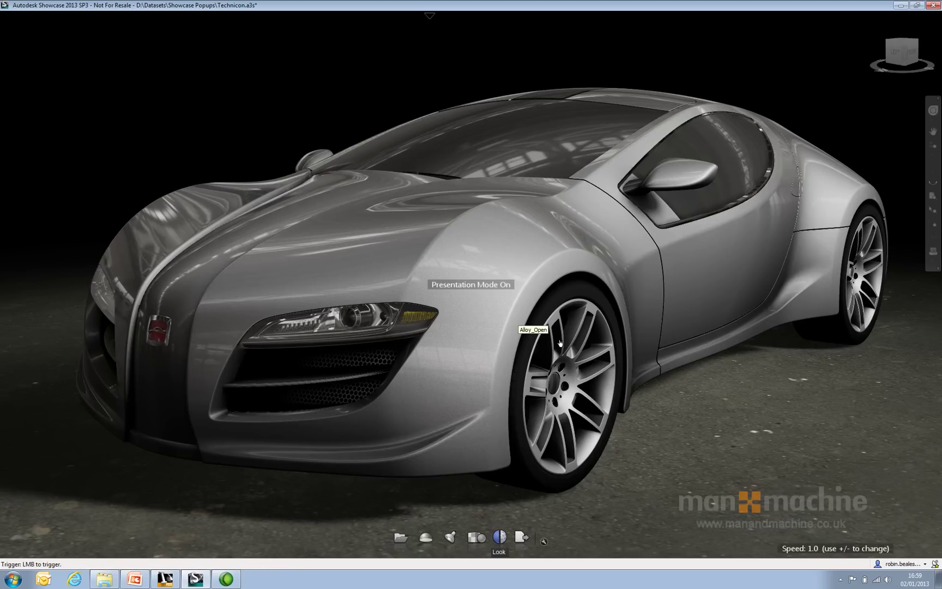
click(563, 343)
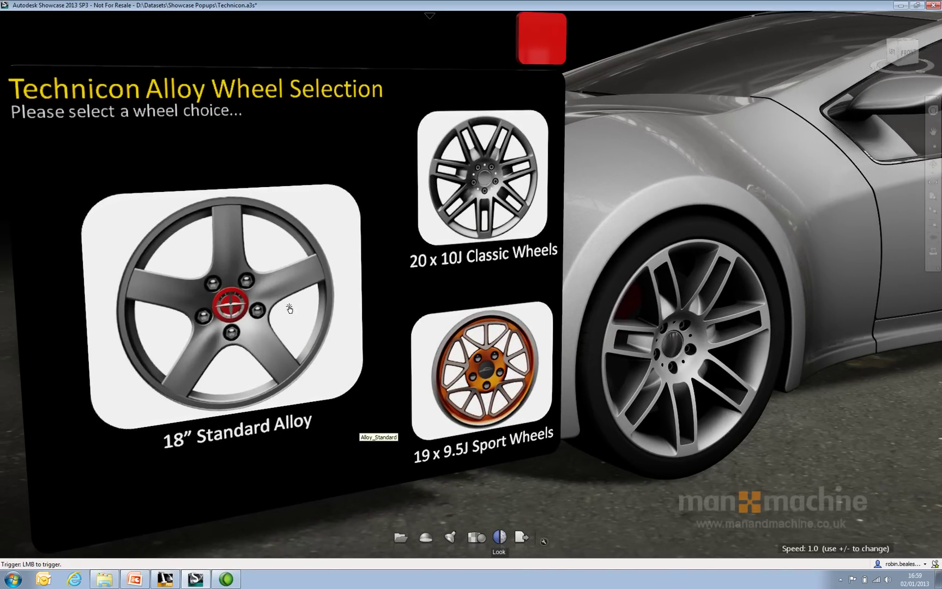
click(269, 279)
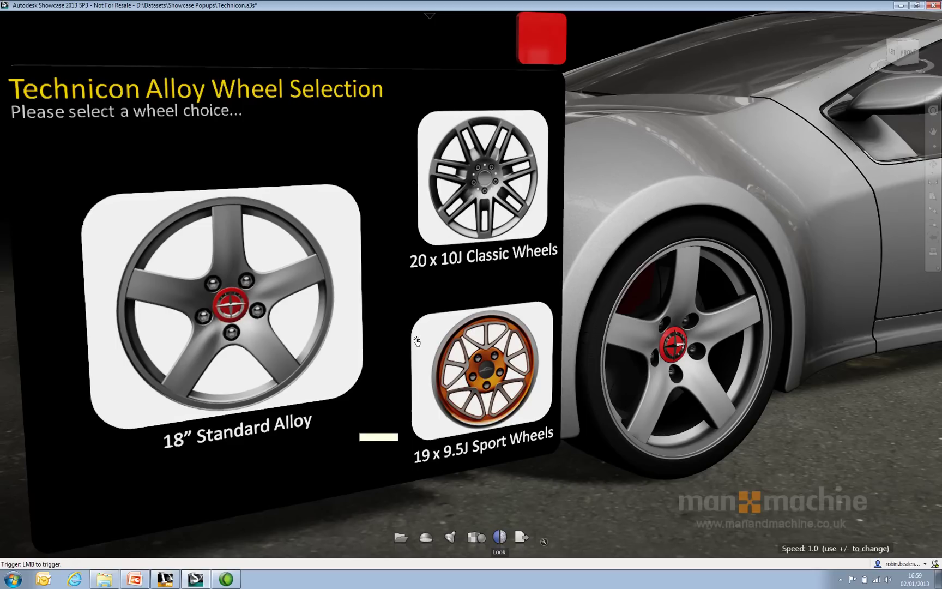
click(417, 343)
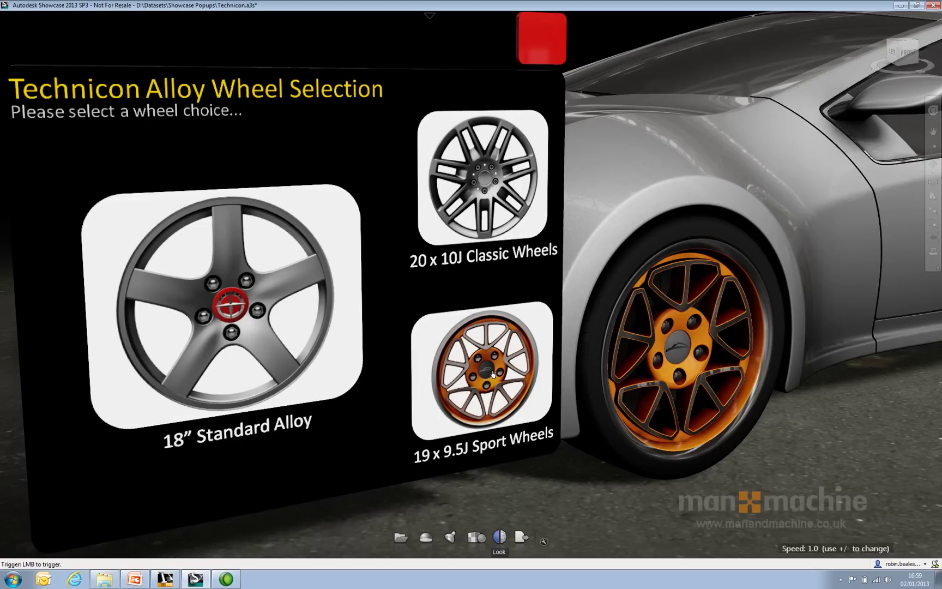
click(495, 191)
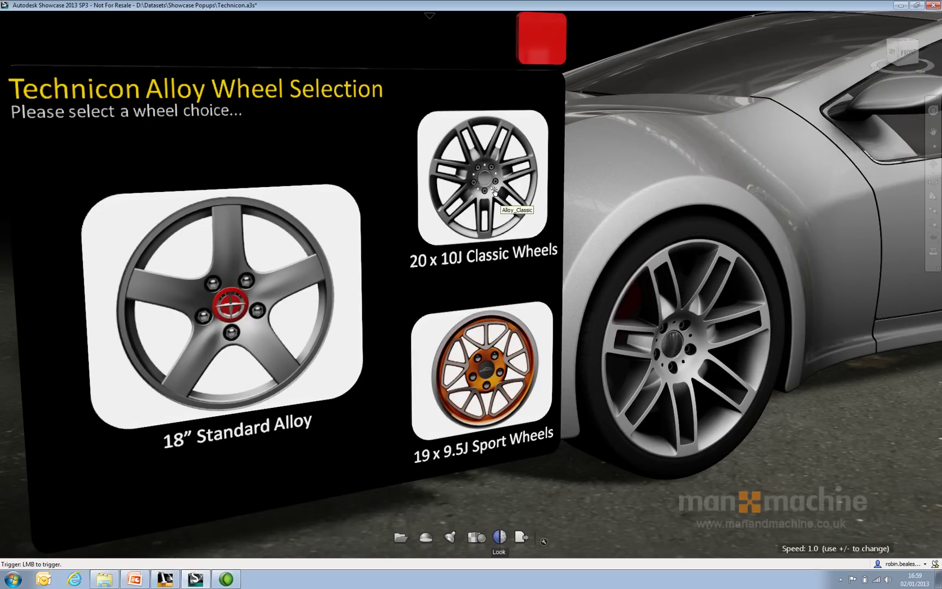
click(537, 57)
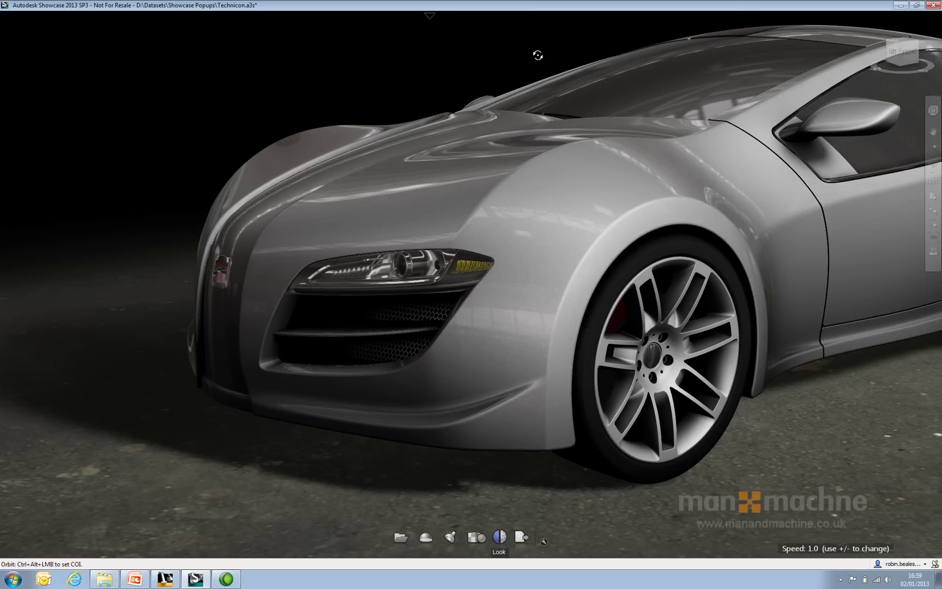